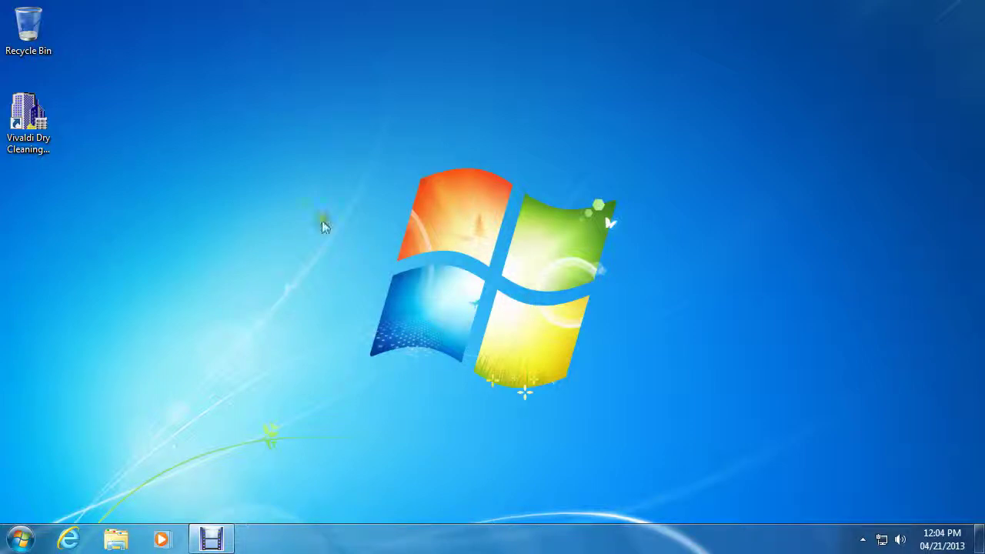
Step: Launch the dry cleaning program, skip Optimize and Cleanup, and start a new ticket
double_click(28, 119)
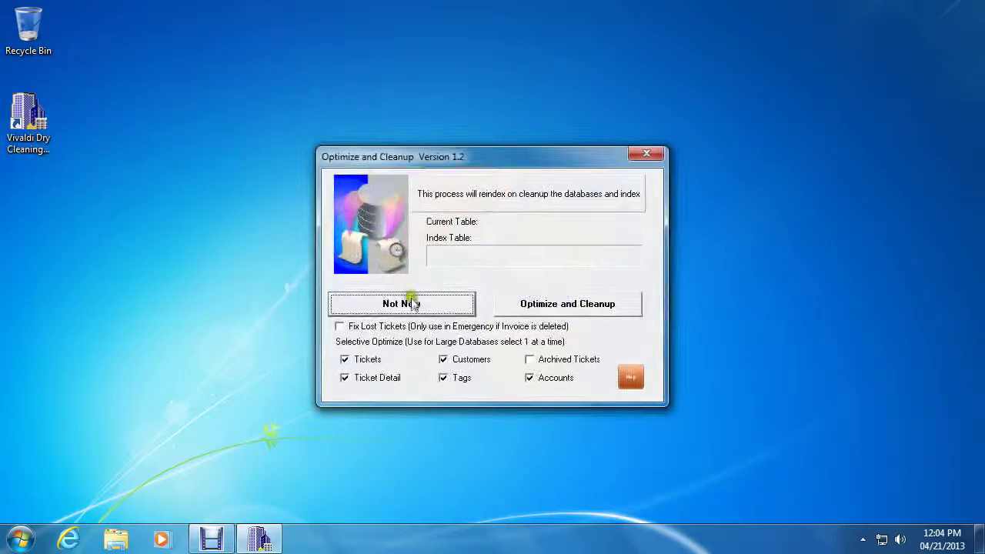
click(405, 302)
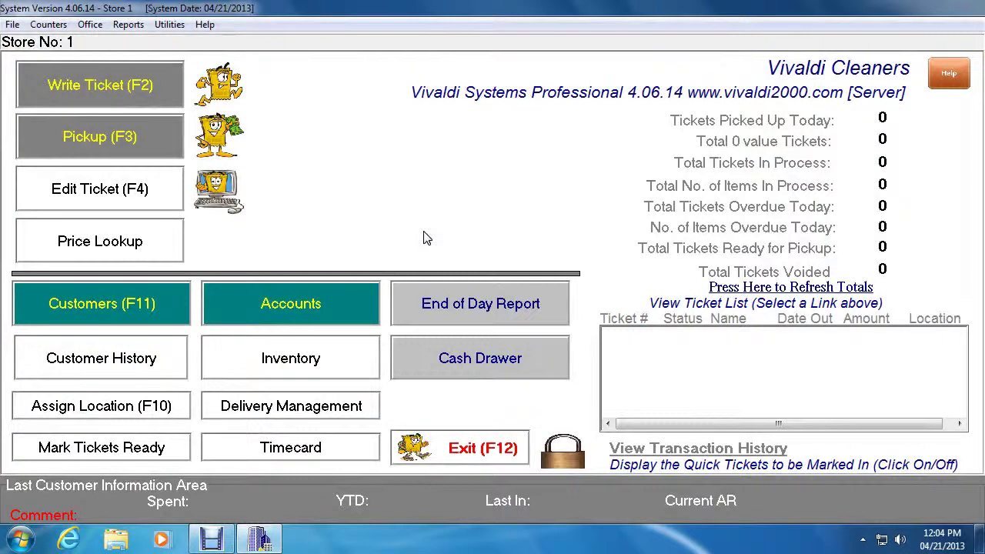
click(148, 100)
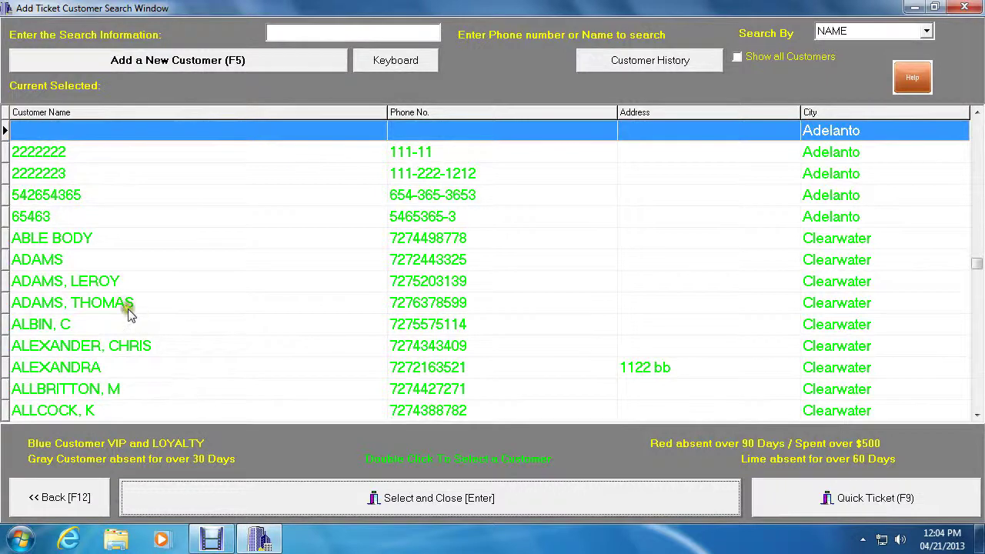
click(98, 241)
right_click(97, 243)
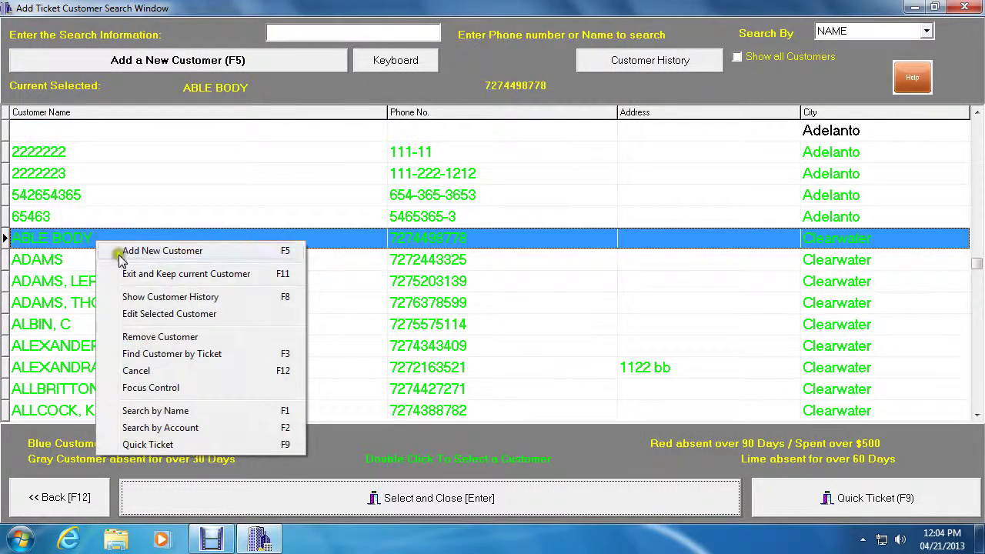
click(135, 314)
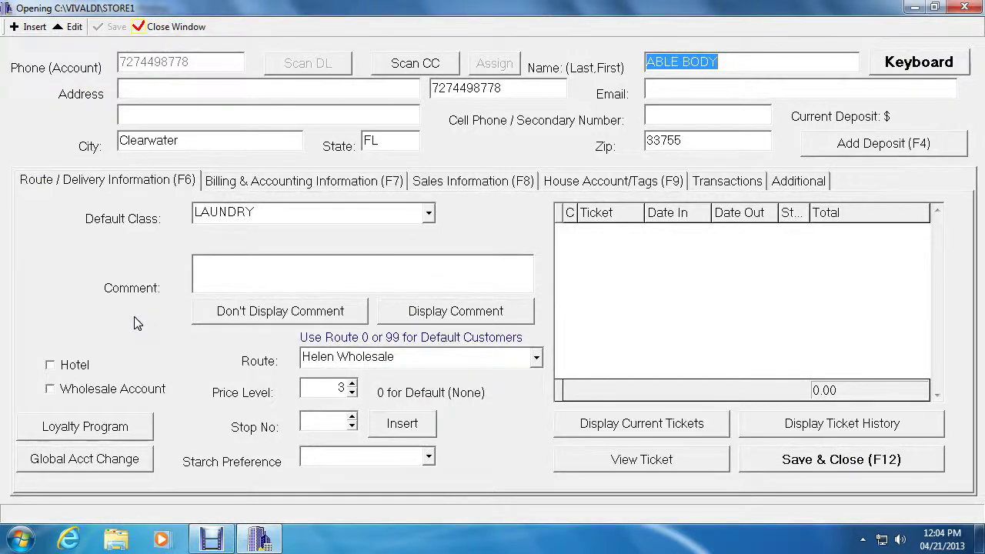
click(804, 465)
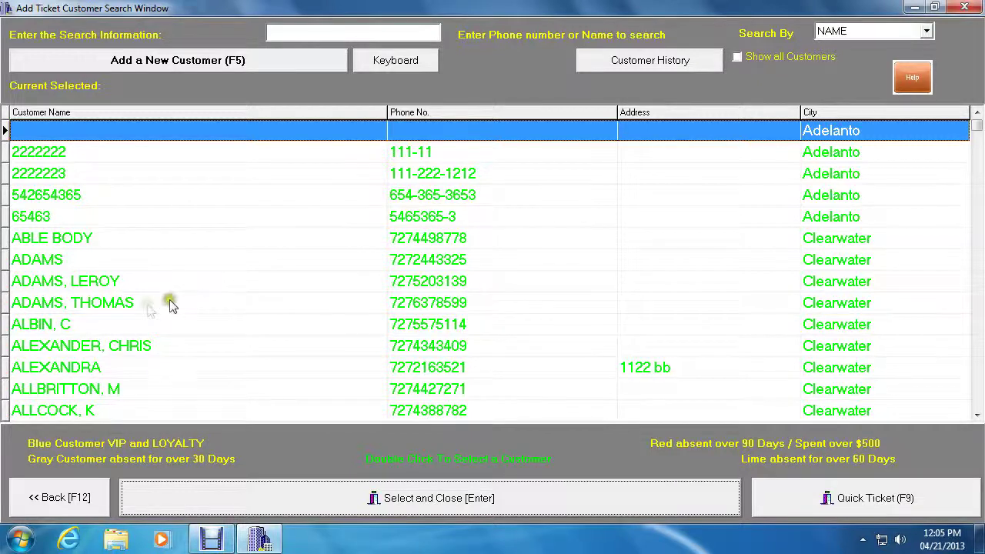
Step: Bring up the options menu for a customer's row in the search list, then dismiss it
right_click(119, 309)
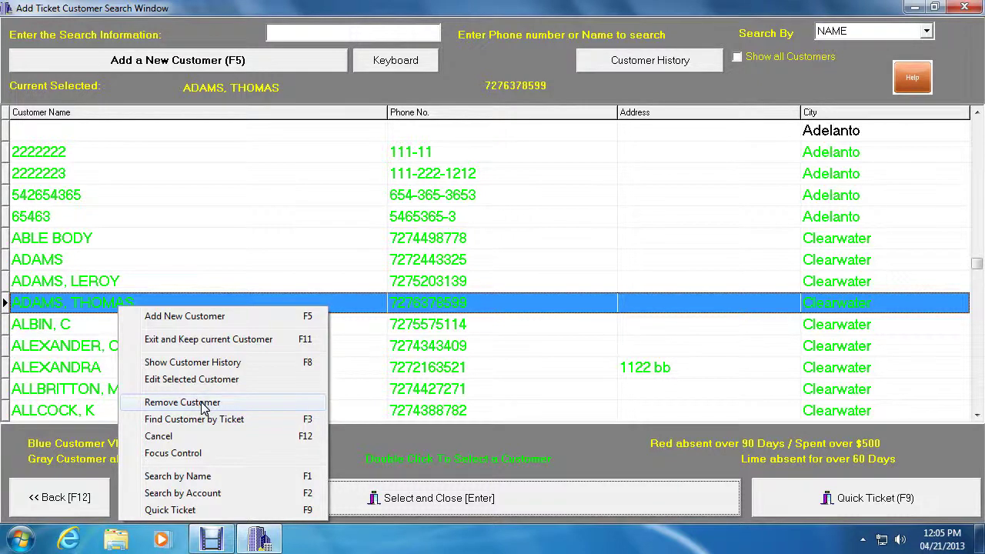
click(93, 298)
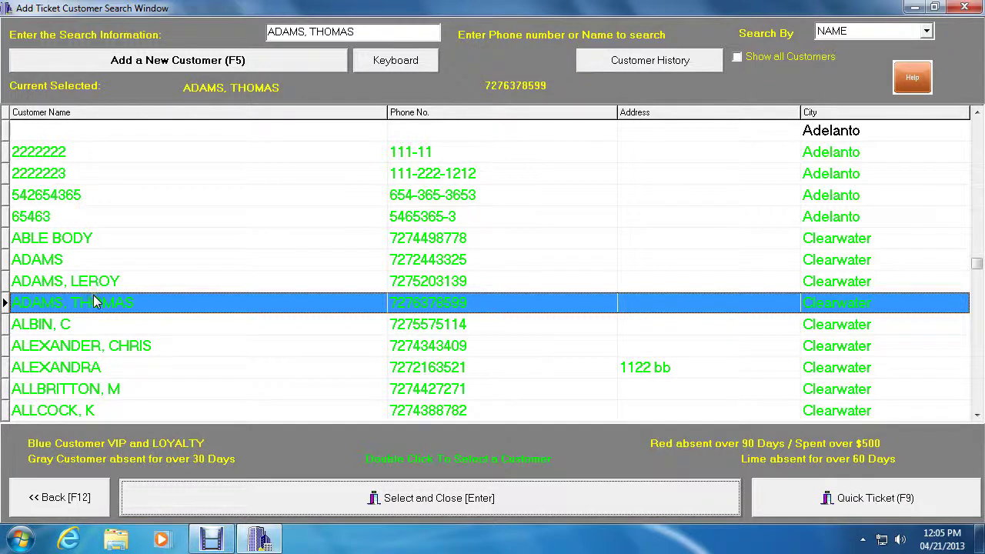
Step: Return to the main screen, search customers by name and open the ABLE BODY record
click(77, 492)
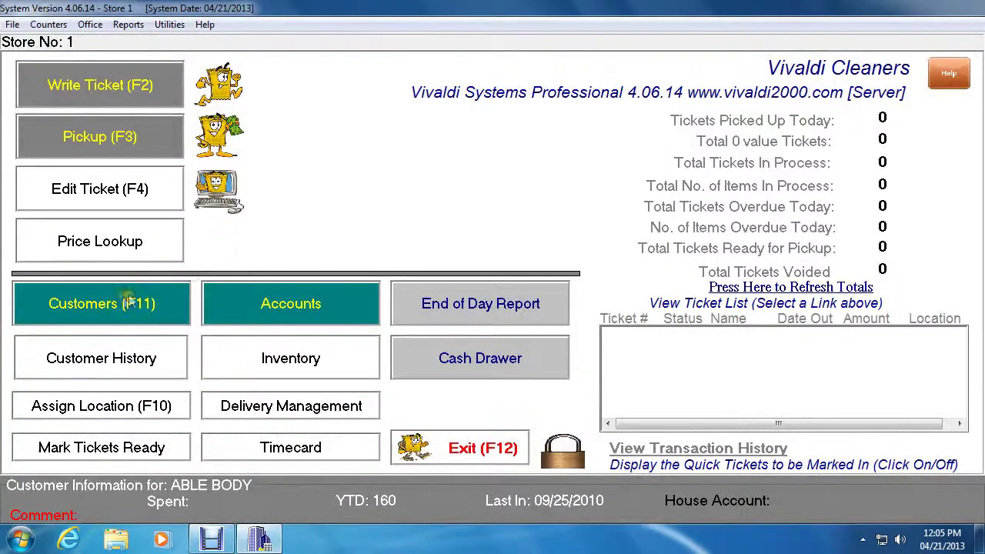
click(99, 304)
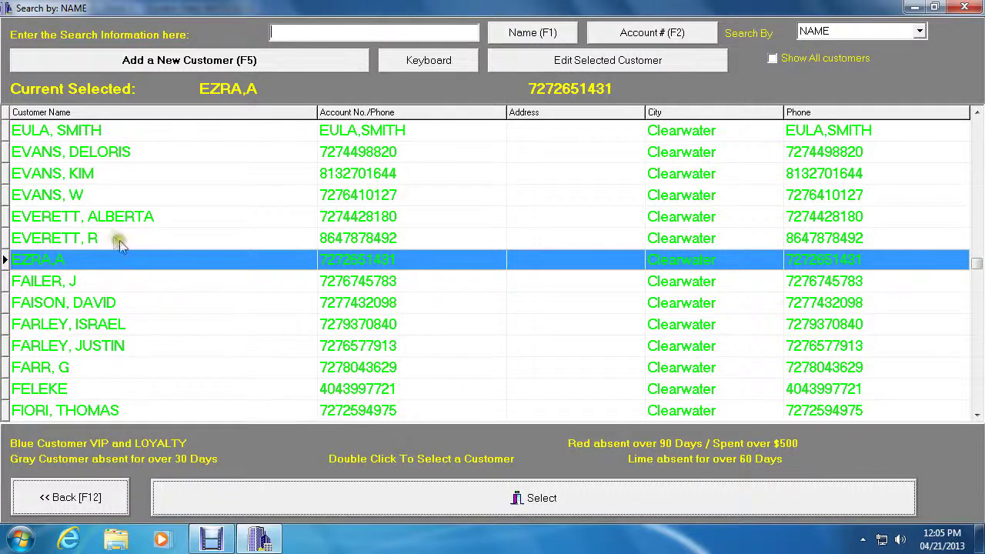
drag(976, 264, 976, 123)
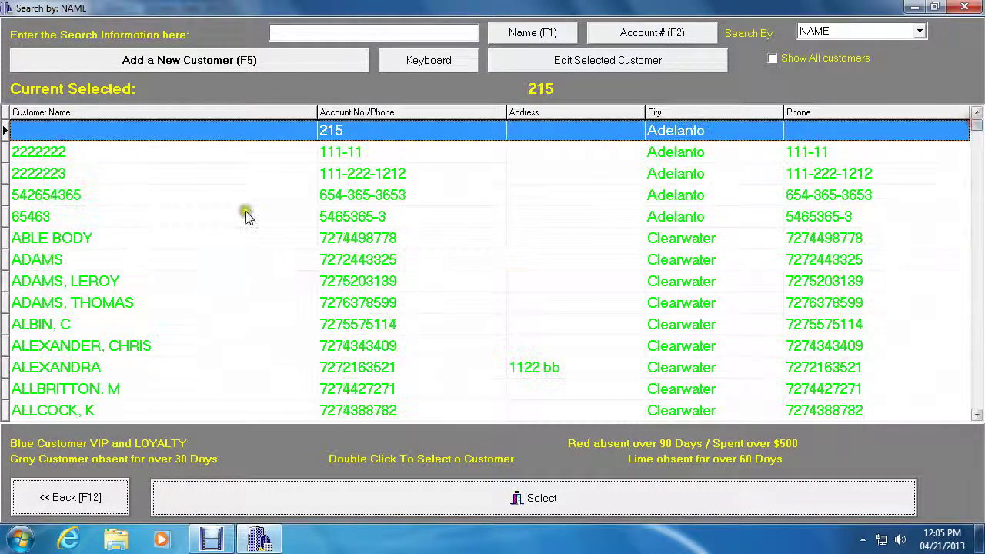
double_click(88, 239)
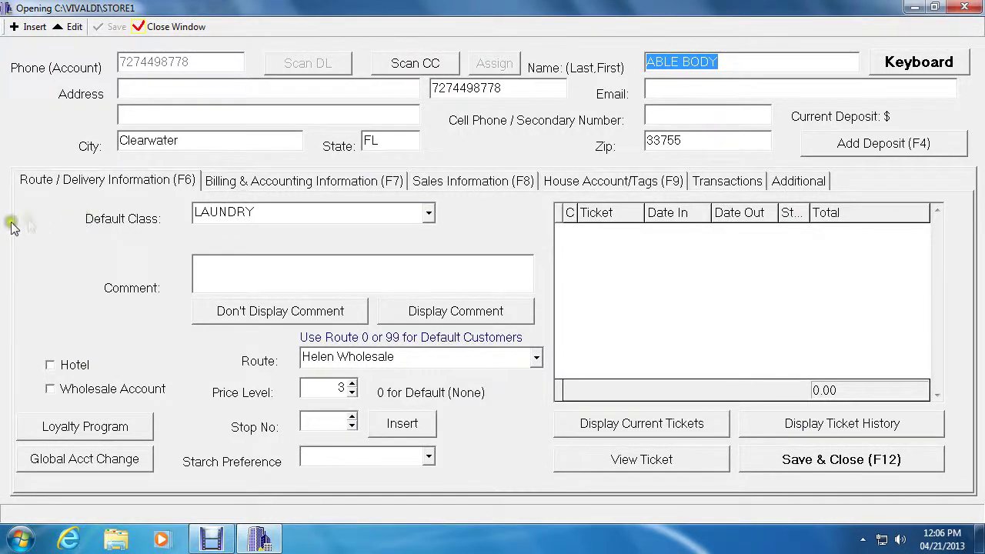
click(103, 187)
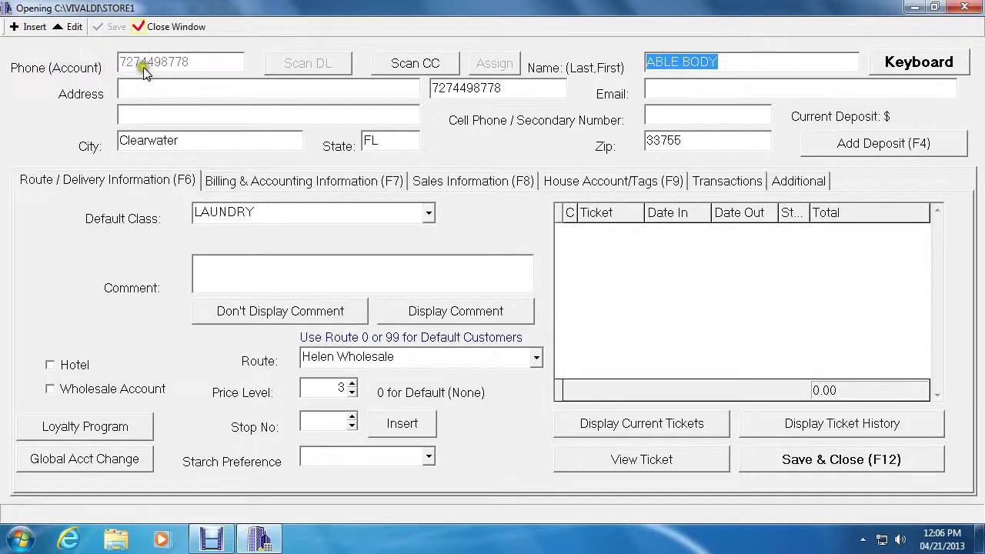
click(28, 69)
click(428, 216)
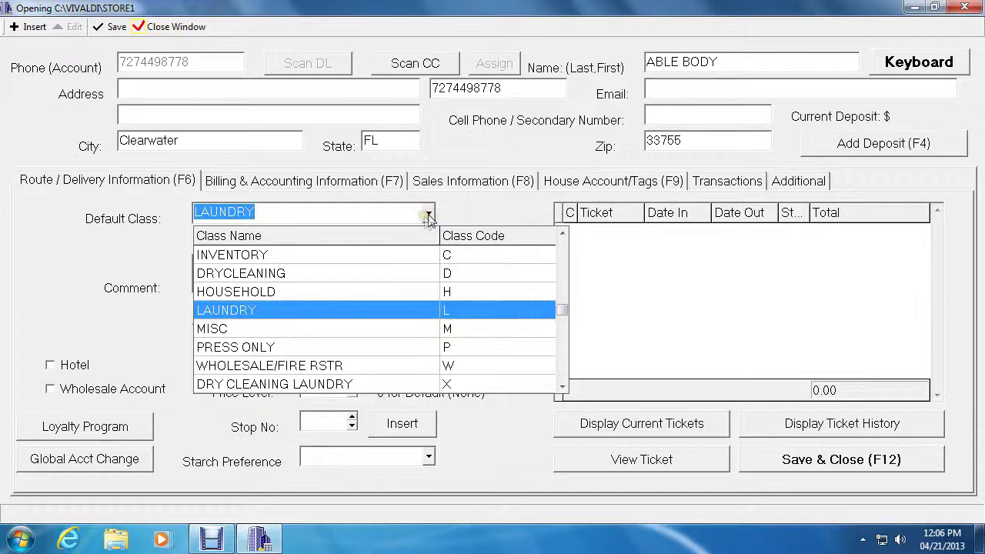
click(262, 274)
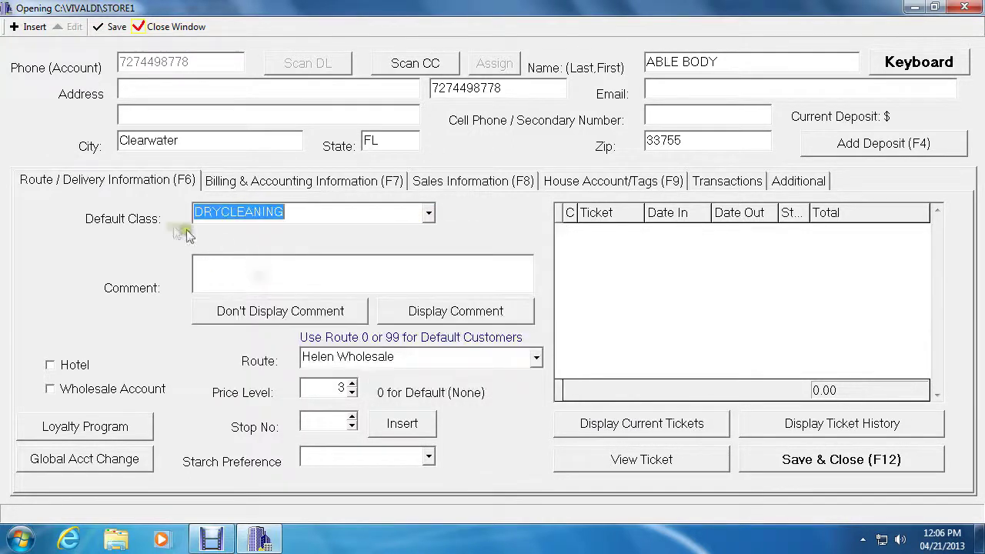
click(429, 216)
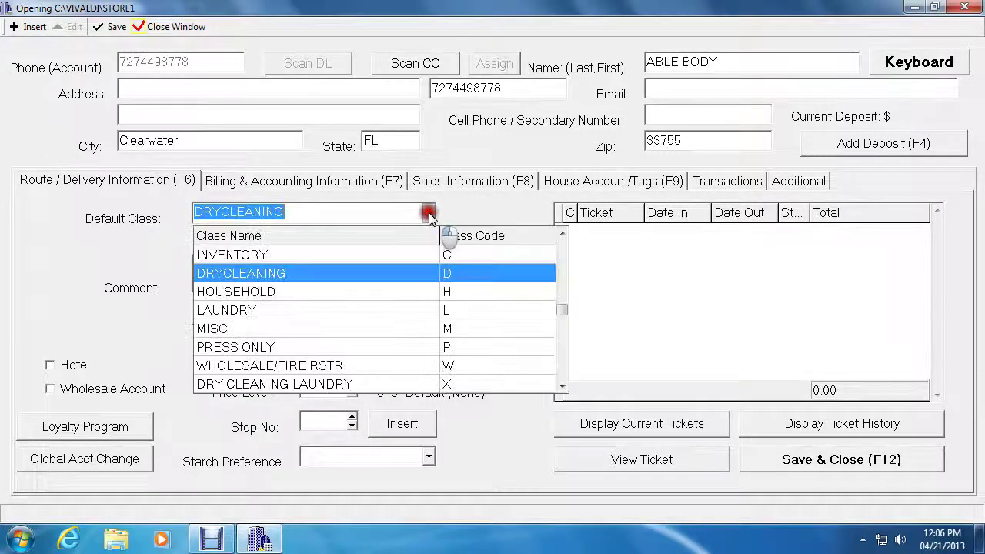
click(246, 311)
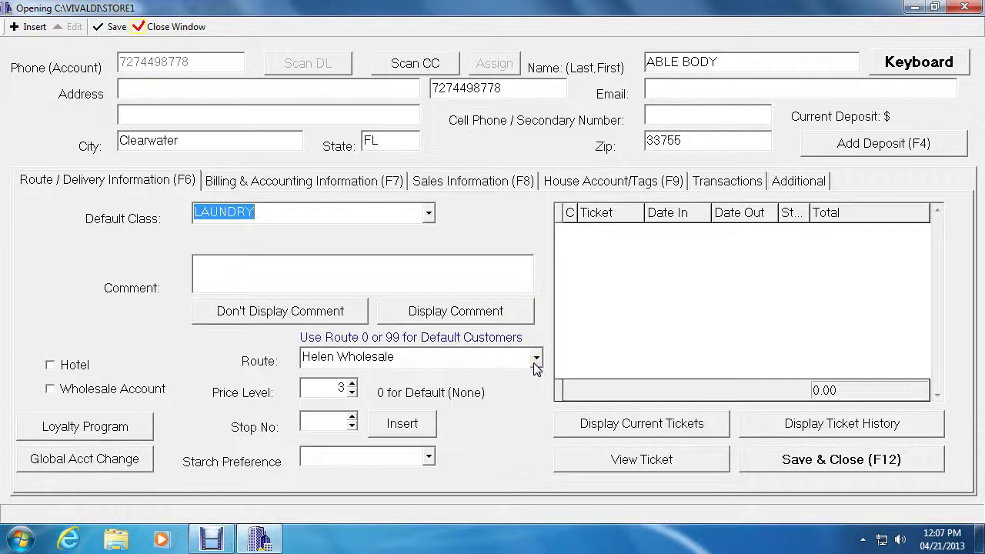
click(536, 361)
click(536, 361)
click(351, 428)
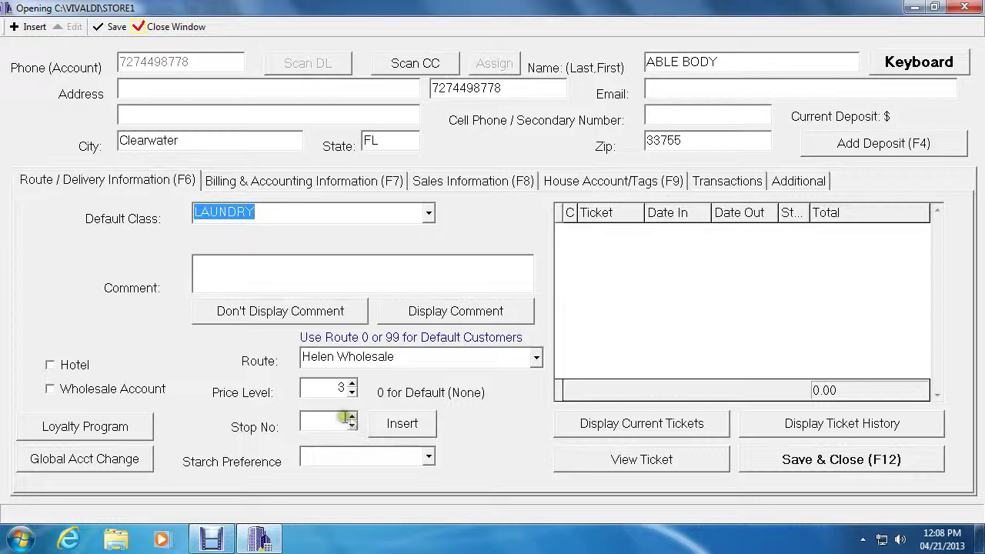
click(308, 419)
click(311, 468)
click(84, 457)
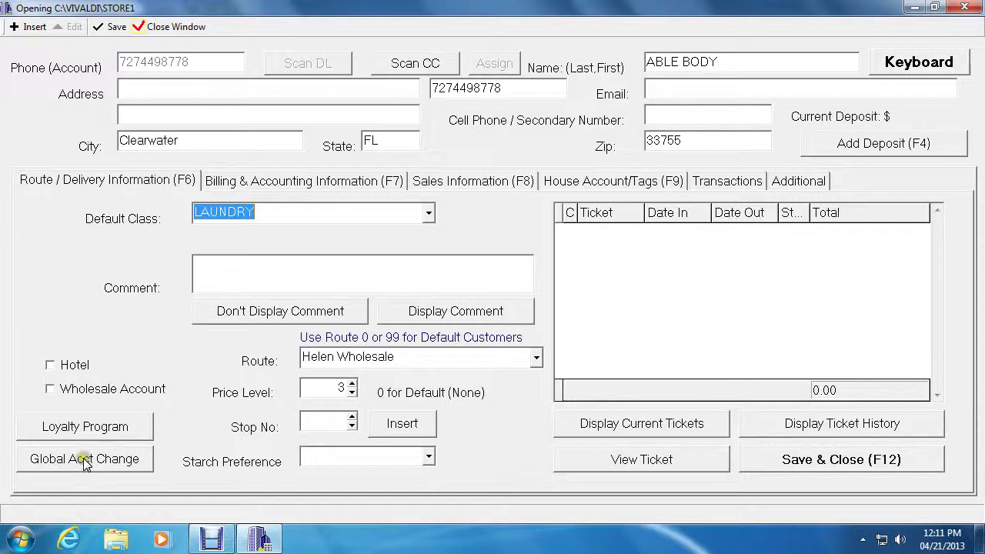
click(408, 257)
Step: Review current tickets and ticket 10105's details, then show the full five-ticket history
click(634, 309)
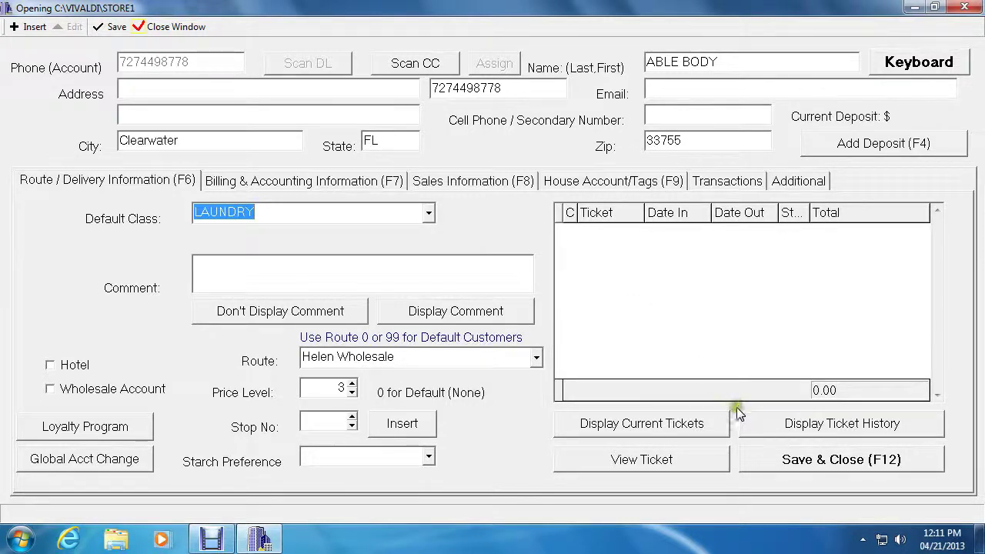
click(594, 428)
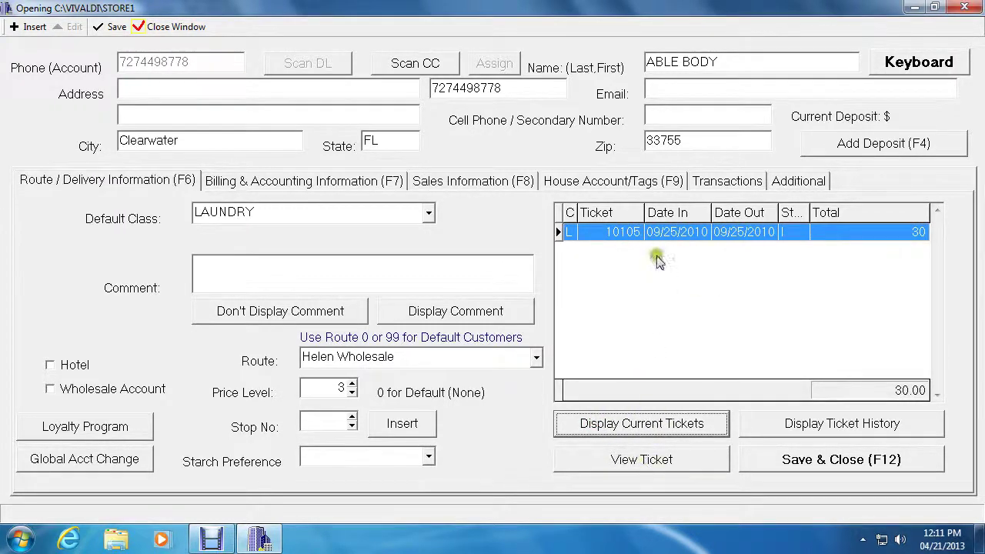
click(653, 463)
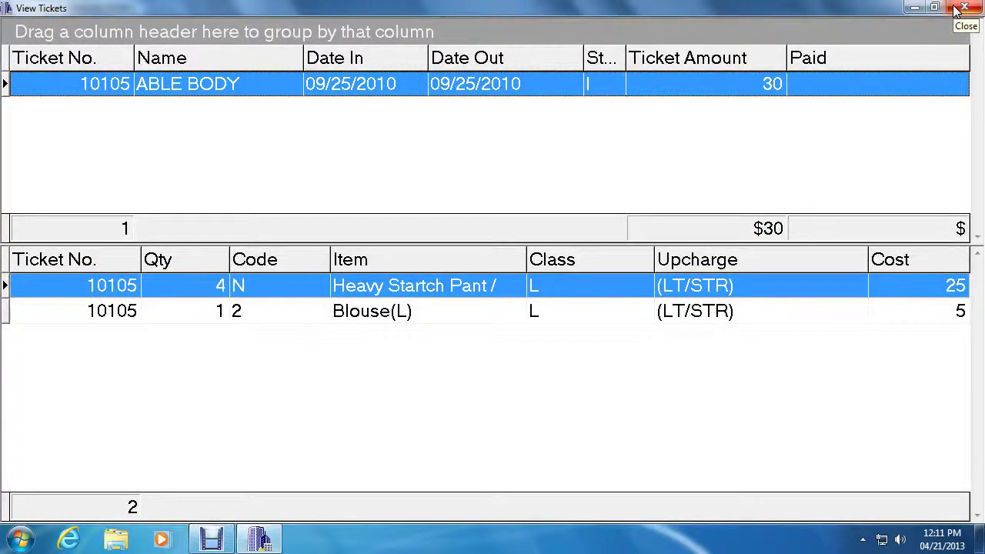
click(957, 9)
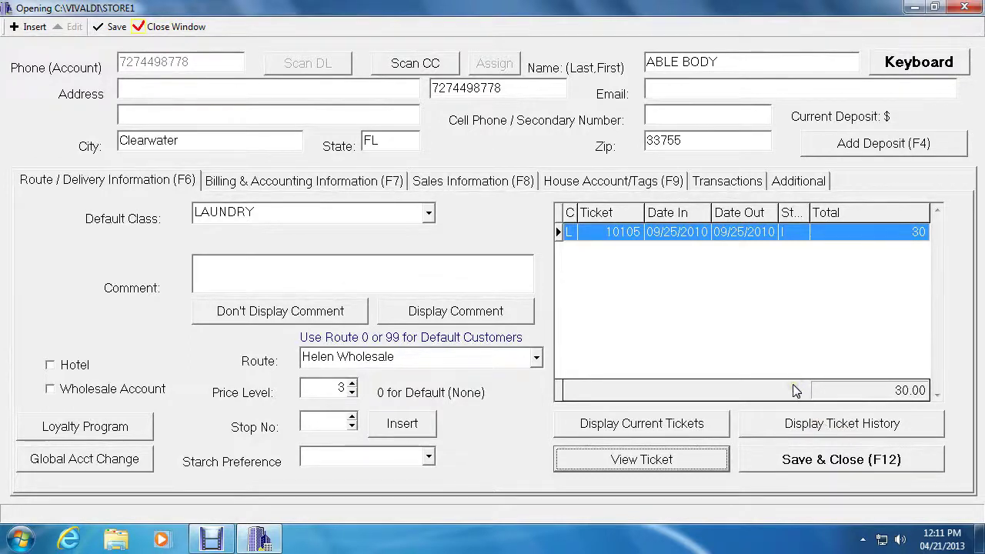
click(794, 431)
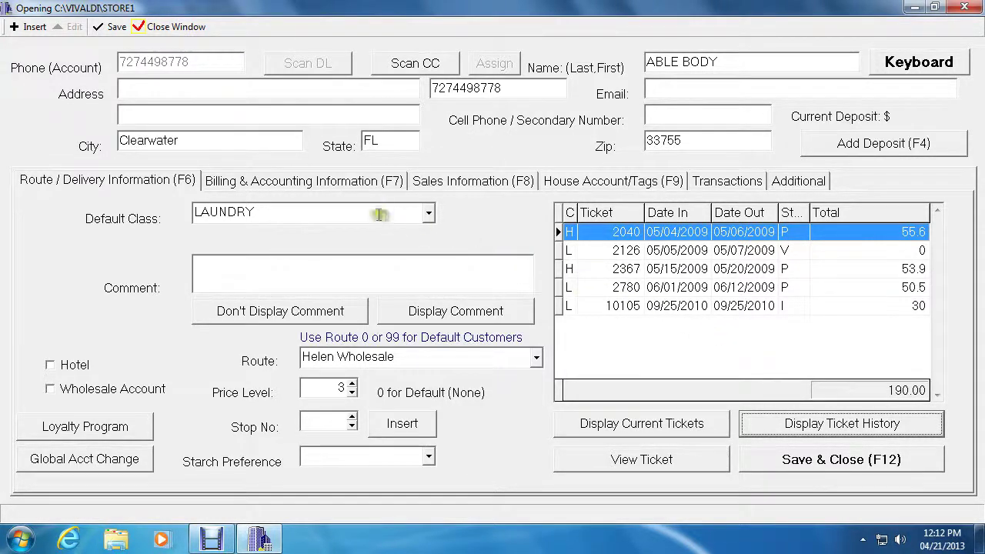
Step: Show ABLE BODY's billing and accounting details and inspect its password-protected fields
click(315, 187)
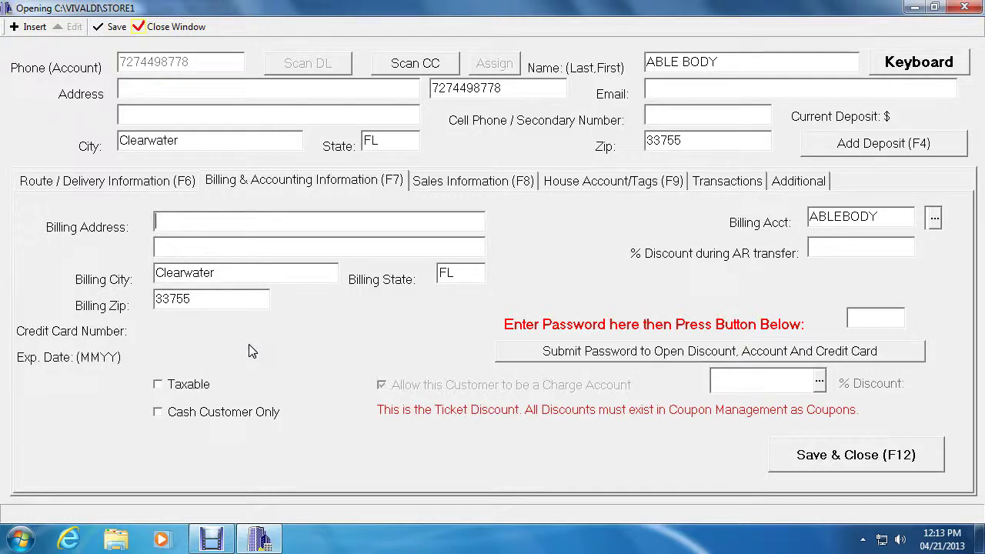
click(701, 271)
click(859, 324)
Step: Show sales information and inspect the Birthdate and YTD Totals fields (YTD 160, 55 items)
click(434, 188)
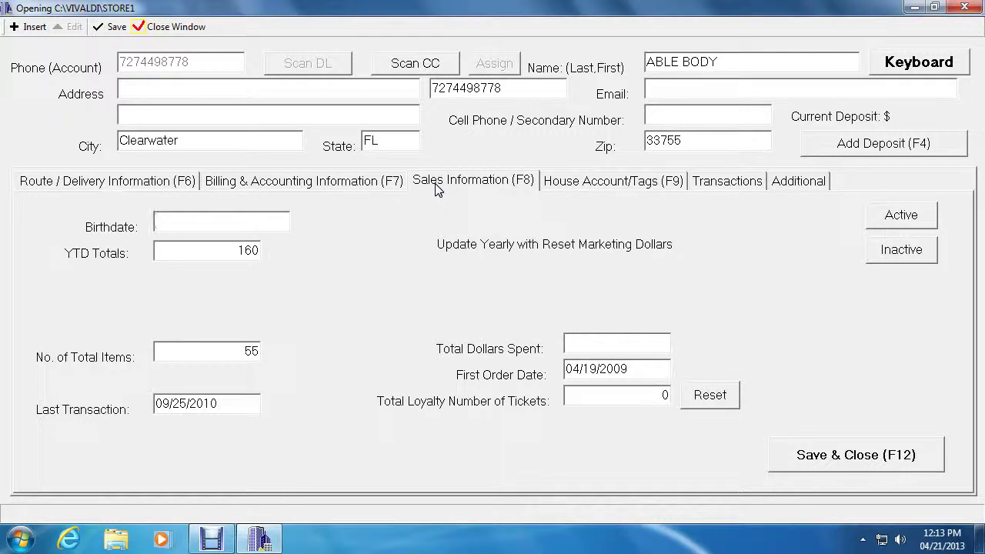
click(193, 223)
click(204, 255)
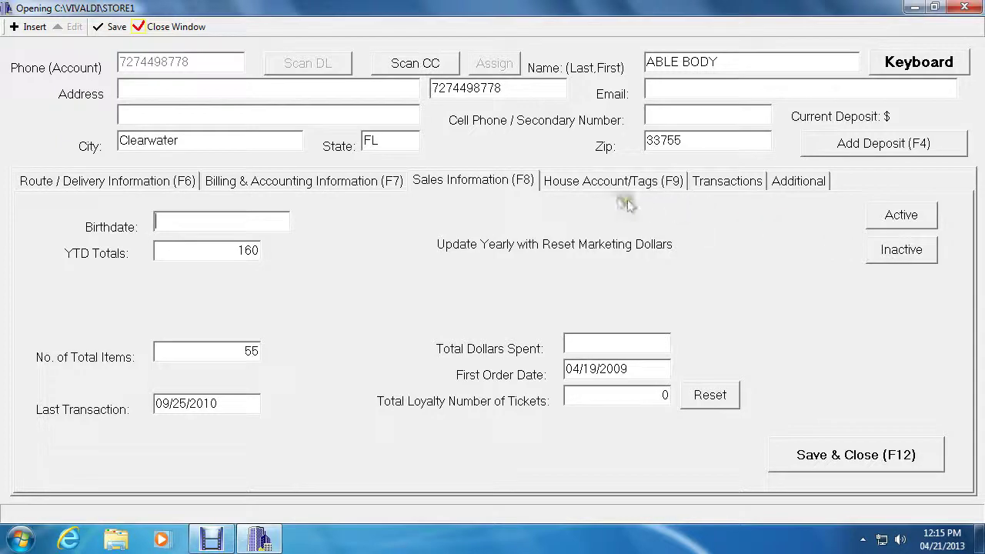
Step: Display the House Account/Tags page, with tax type PST and GST
click(601, 183)
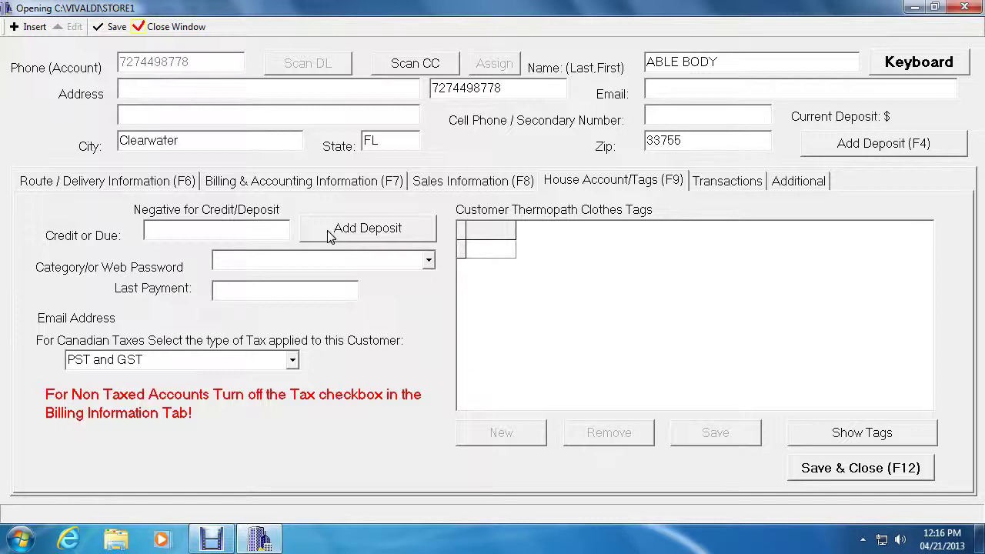
click(725, 186)
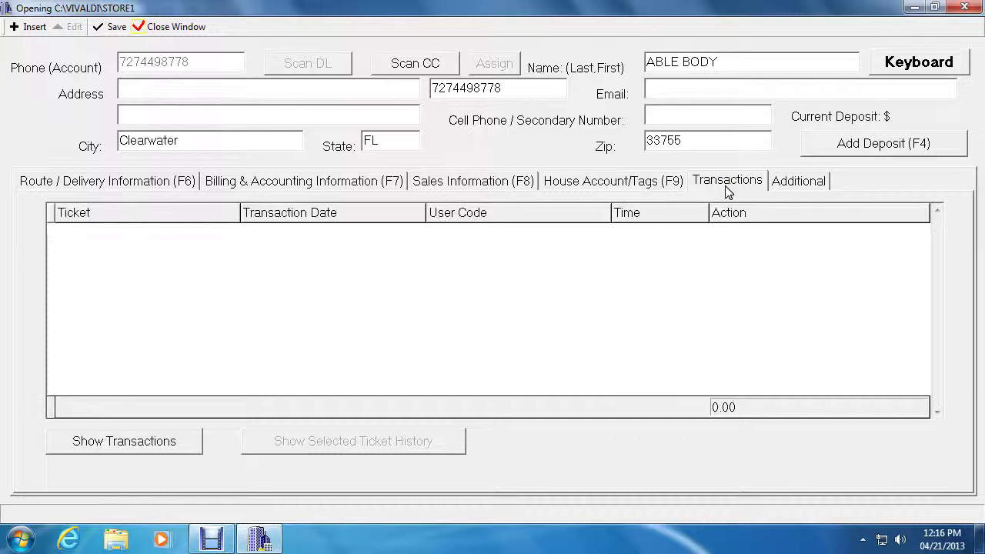
click(136, 444)
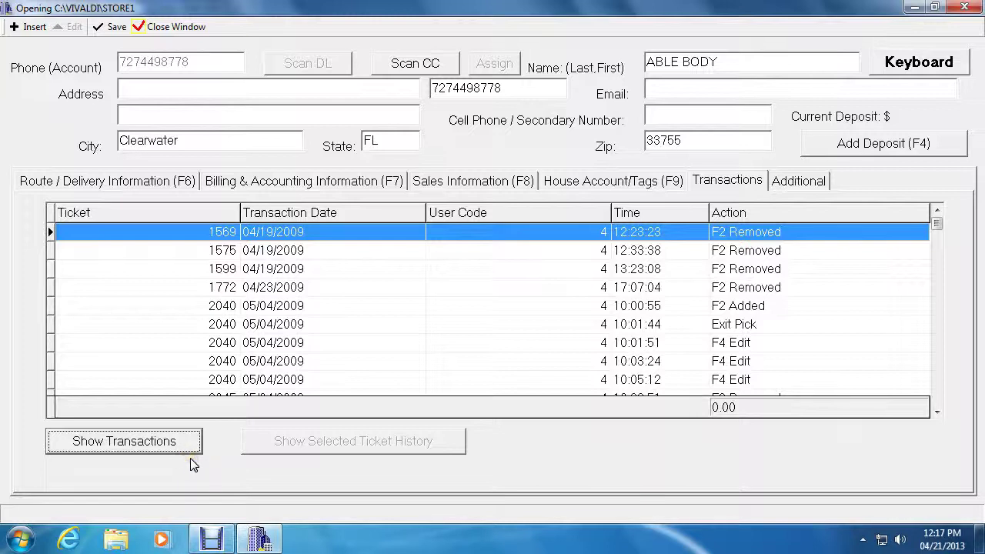
click(701, 263)
Step: Open the Additional page and add blank Description/Information rows
click(782, 185)
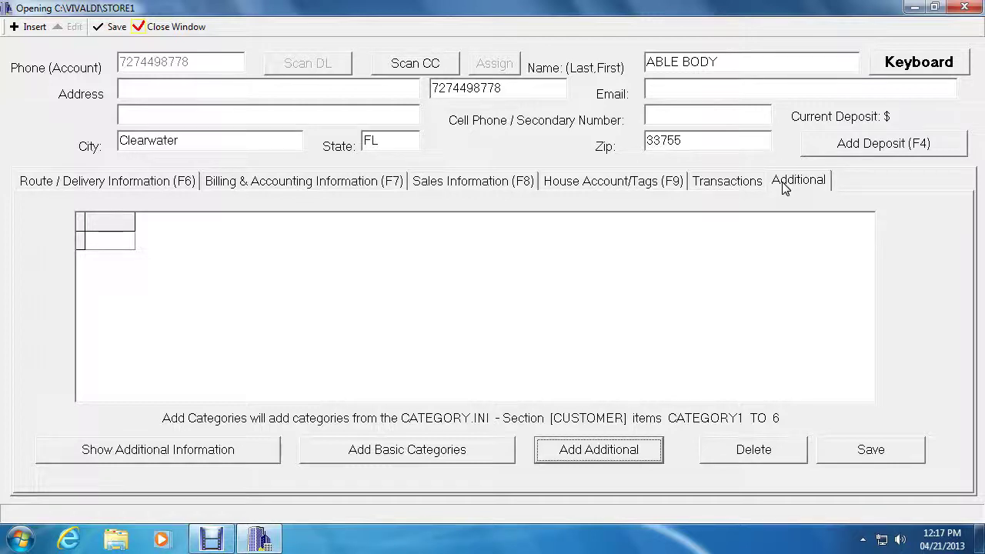
click(616, 452)
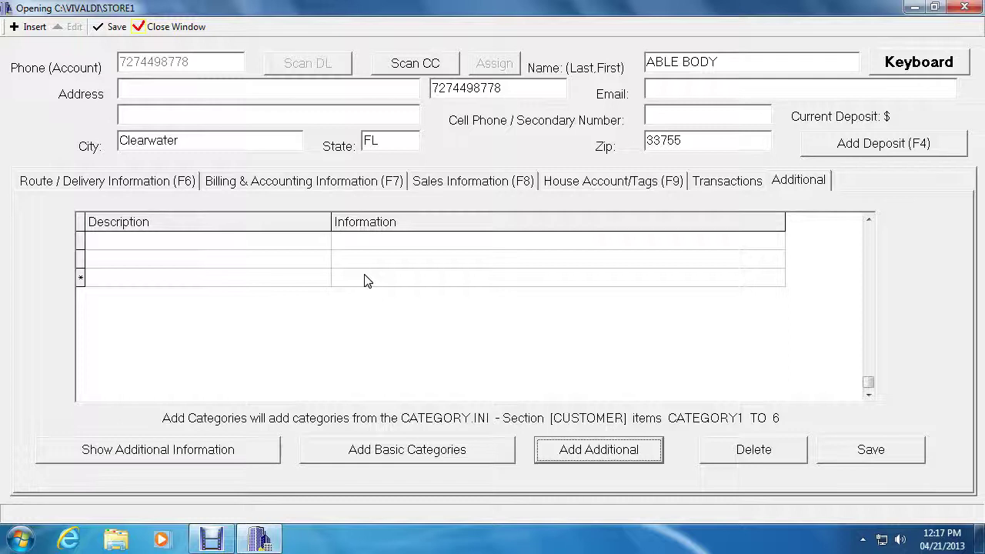
Step: Close the ABLE BODY record window to return to the customer search list
click(171, 29)
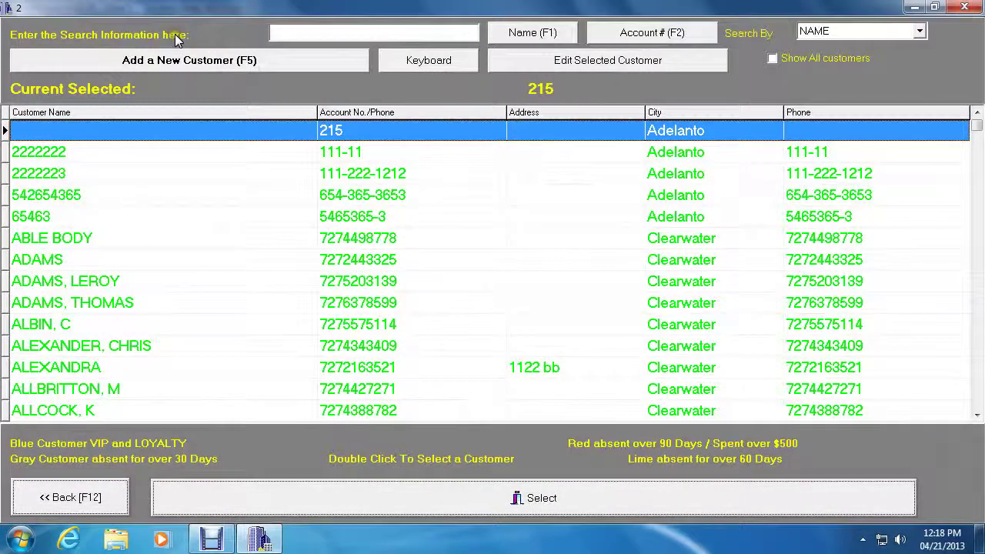